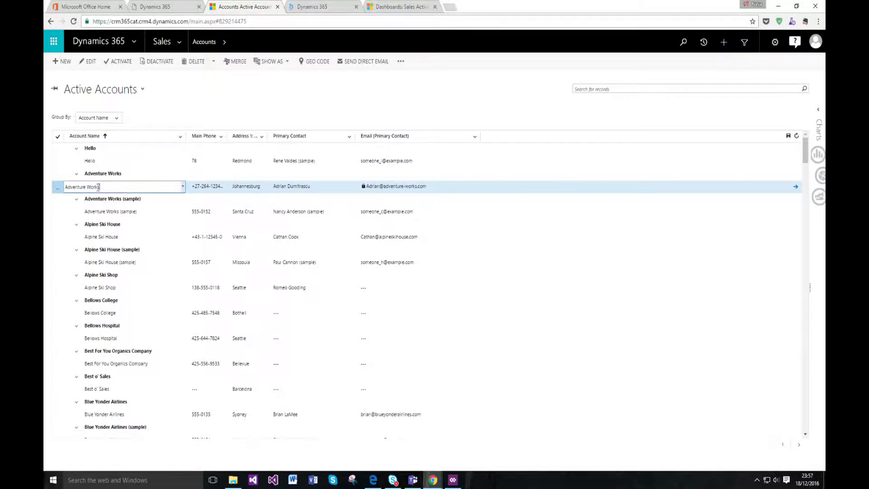
Rename the Adventure Works account to 'CRM CAT' inline and check its 'Are you sure this is correct?' warning.
type("Ca")
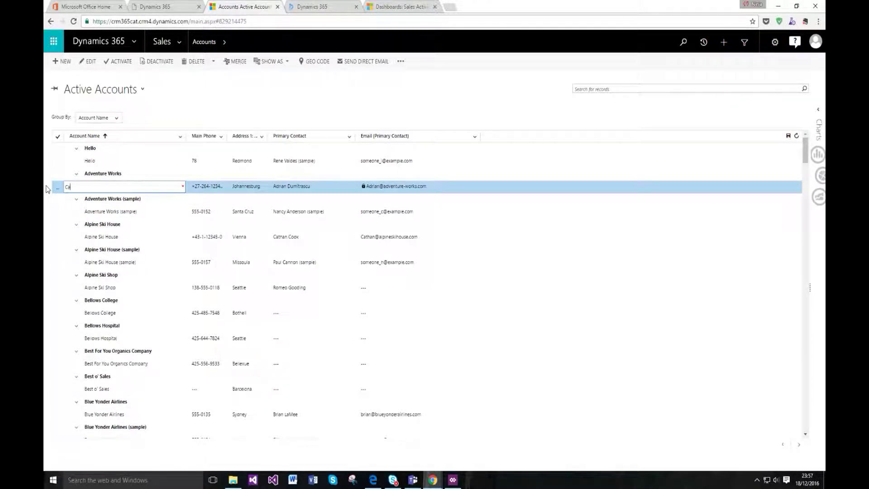
type("RM CAT")
key("Return")
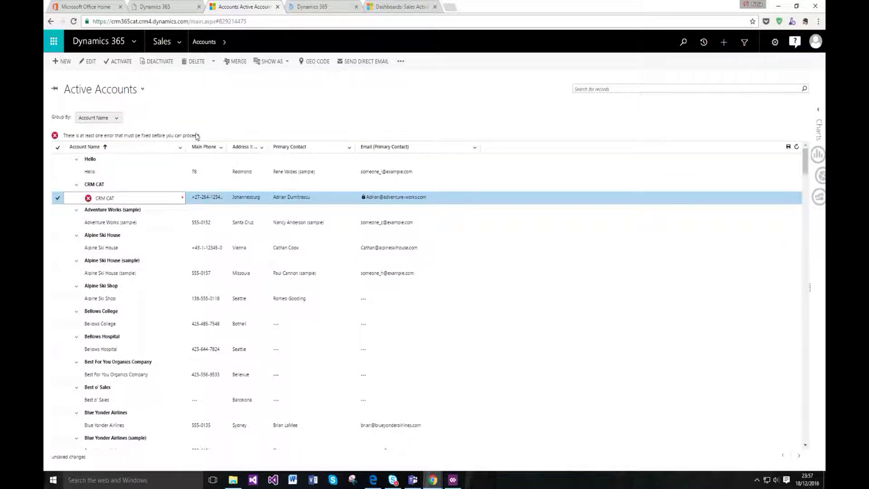
left_click(81, 204)
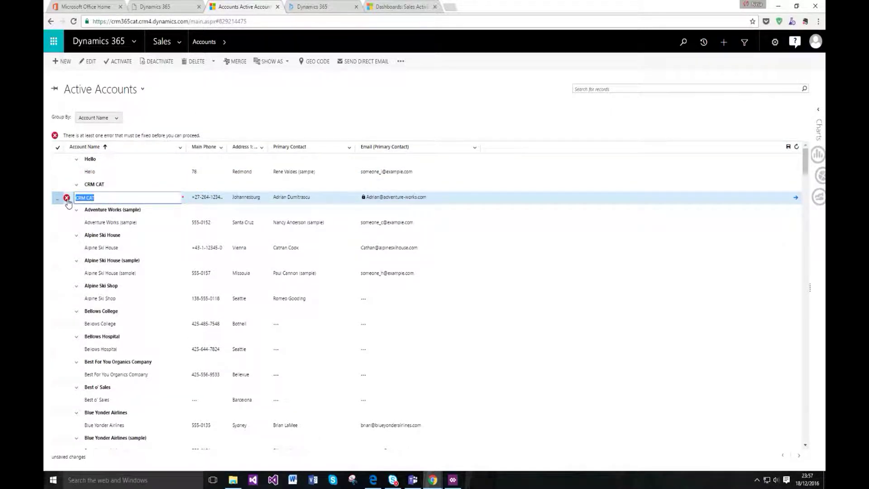
left_click(66, 198)
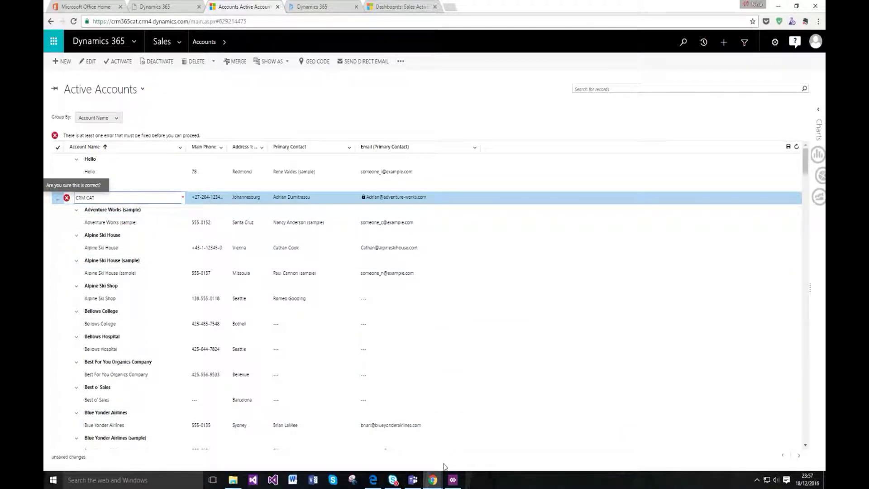
In the Default Solution, add an Editable Grid control to Opportunity and enable it for Web.
left_click(466, 455)
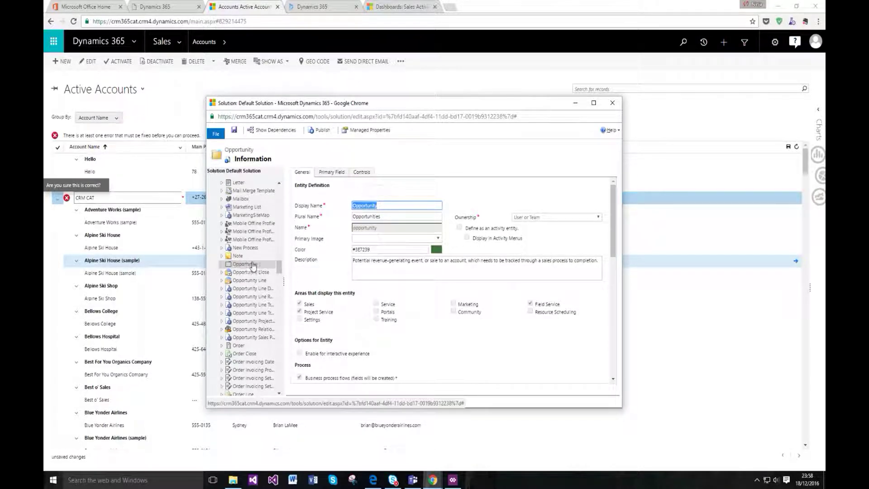
left_click(364, 173)
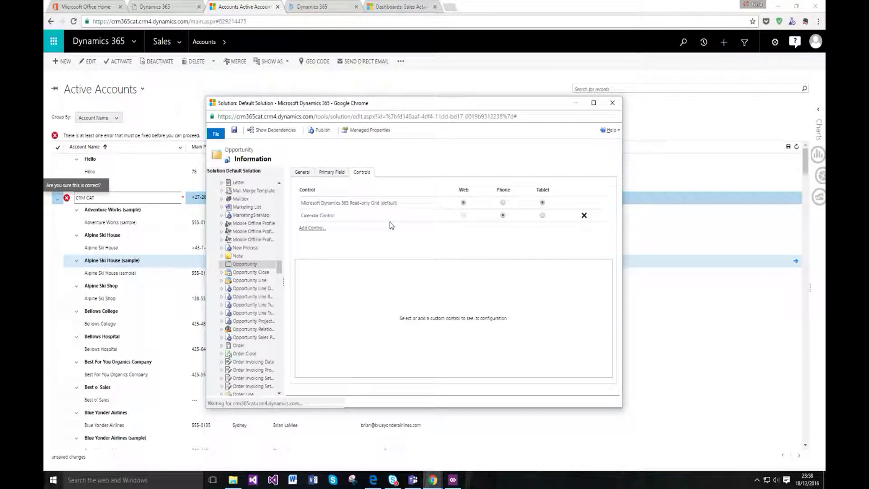
left_click(306, 226)
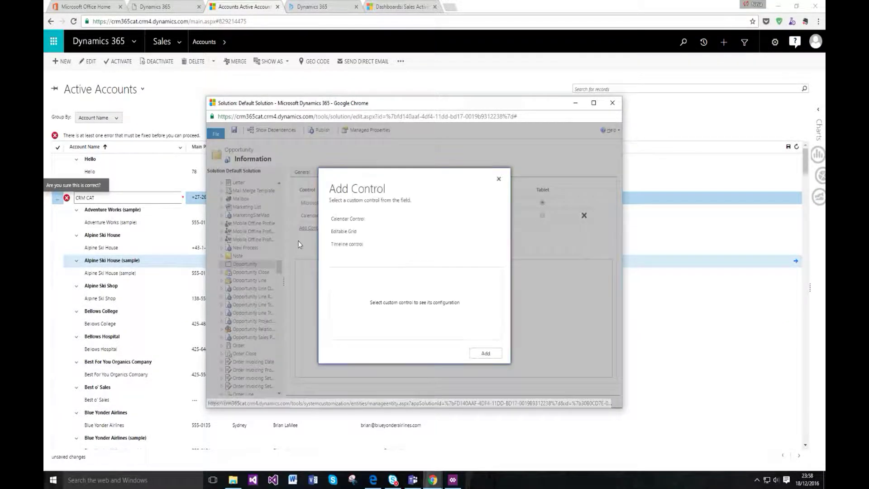
left_click(357, 235)
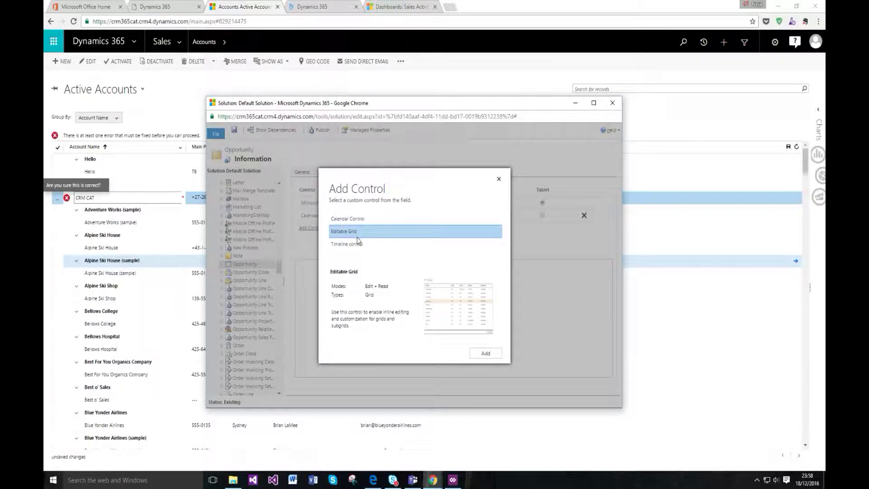
left_click(486, 355)
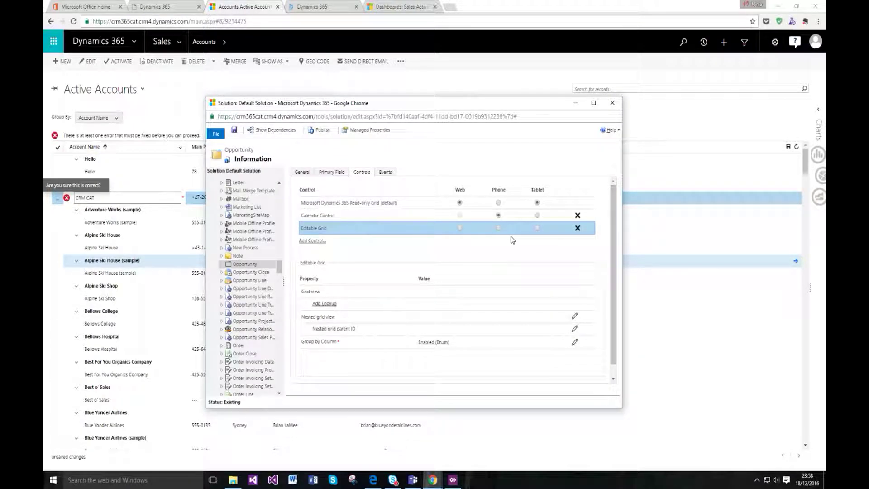
left_click(460, 227)
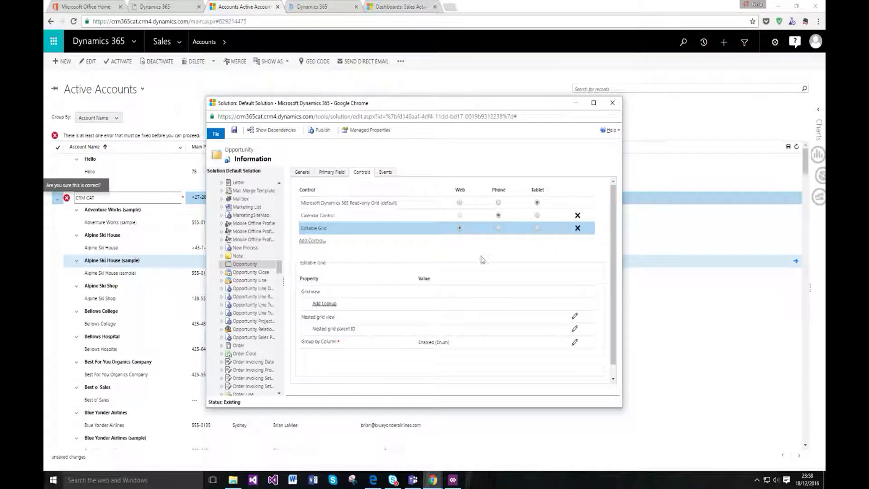
Review the Open Opportunities lookup view, cancel the lookup dialog, and save the Opportunity entity.
left_click(325, 304)
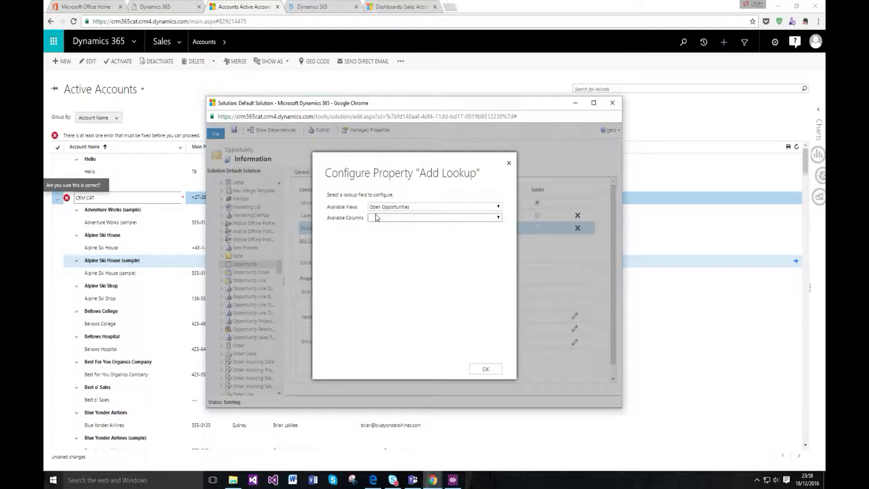
left_click(378, 207)
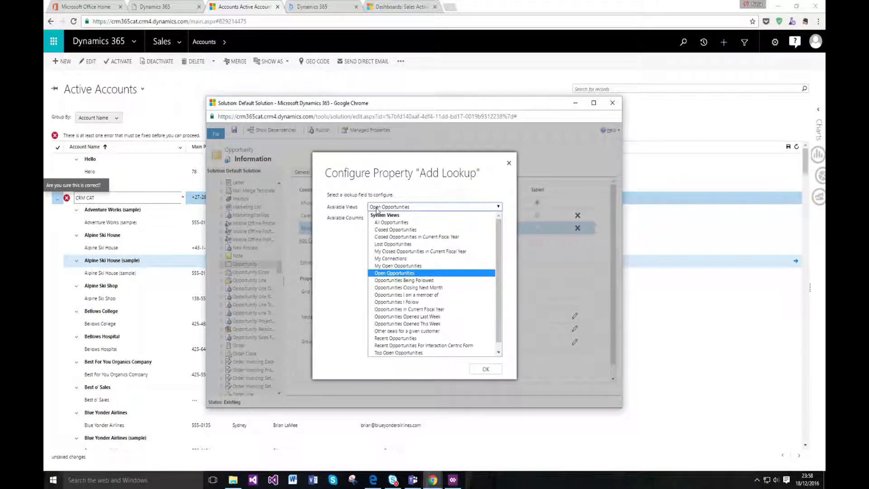
left_click(378, 207)
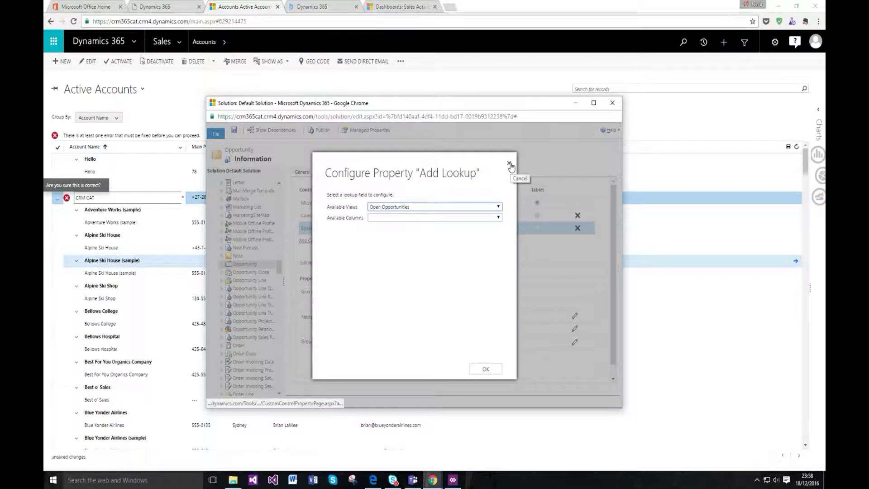
key("alt+Down")
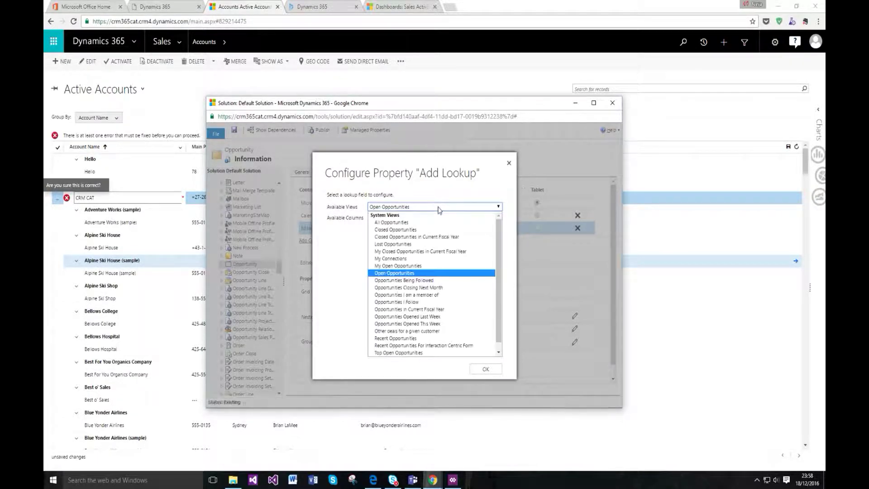
left_click(509, 162)
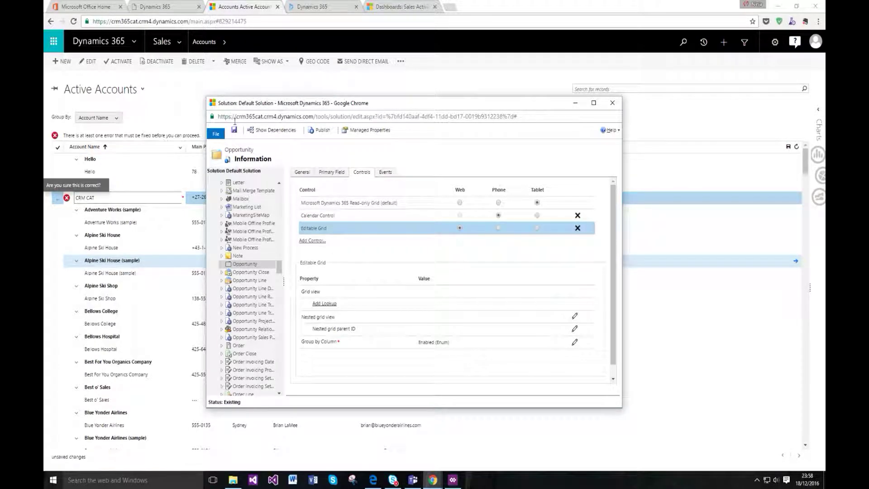
key("ctrl+s")
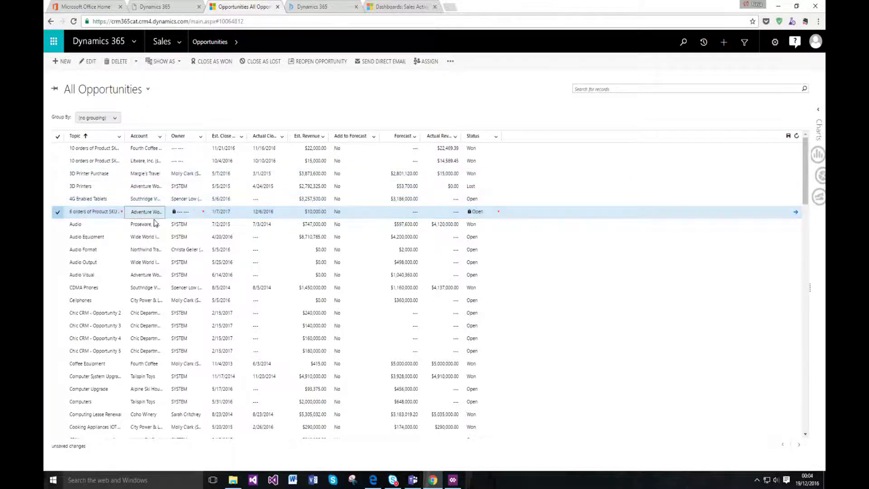
Change the opportunity's topic to 'CRMCAT' and its account to Catalog Store in the grid.
left_click(100, 216)
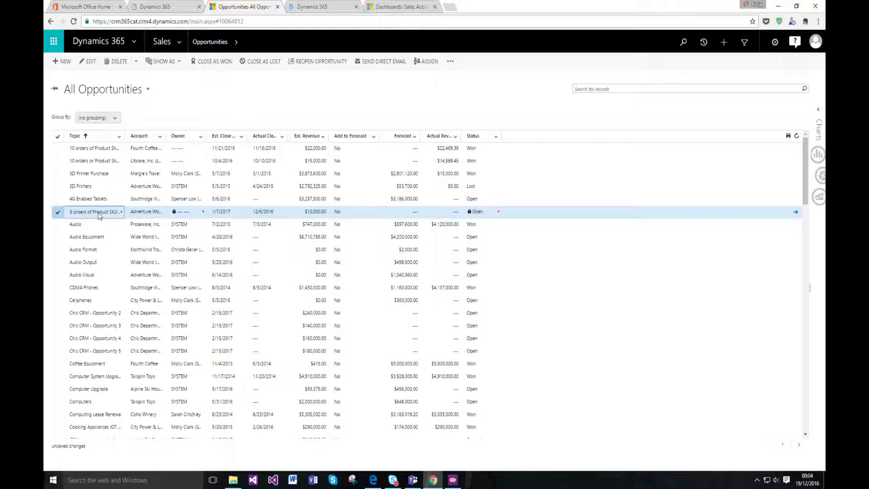
type("CRMCAT")
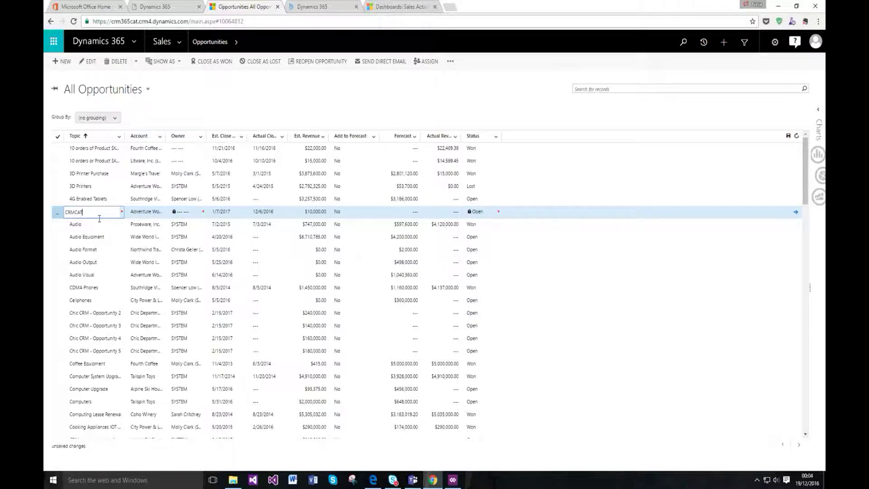
left_click(190, 113)
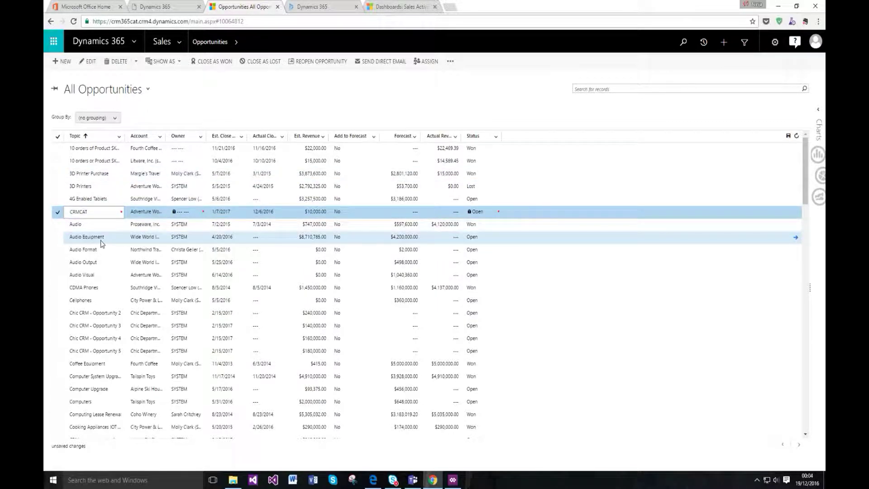
left_click(146, 211)
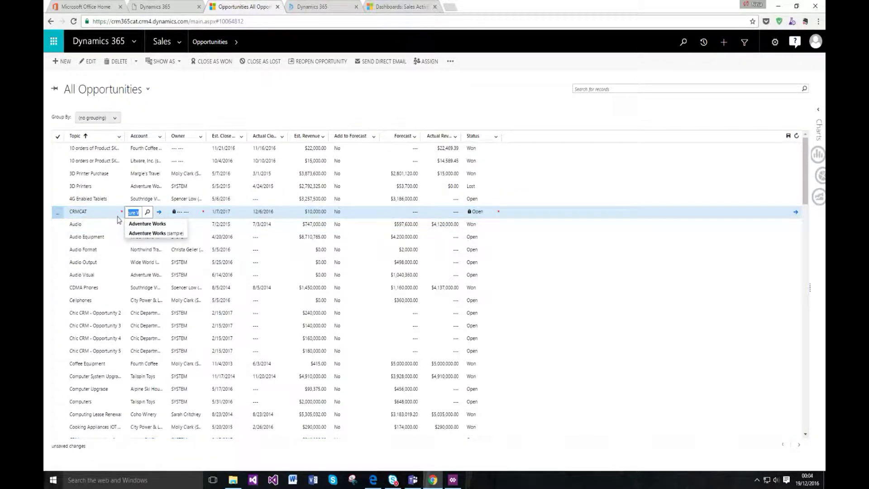
key("BackSpace")
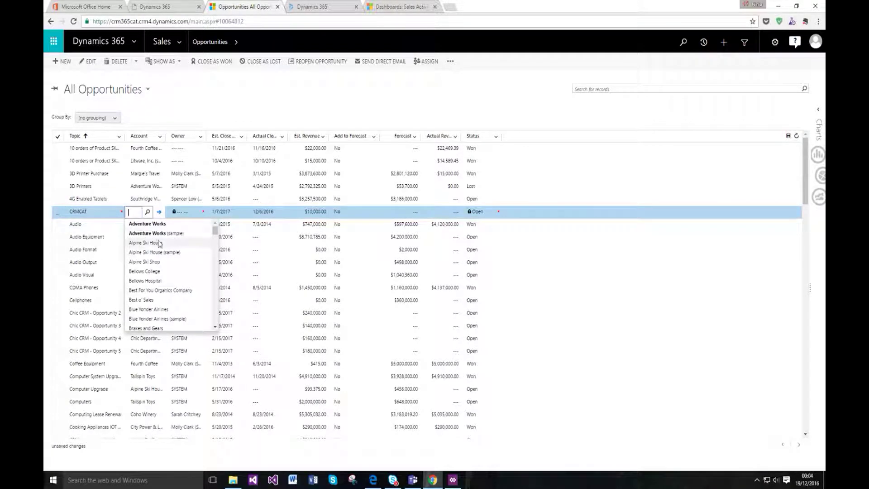
scroll(151, 254, "down", 3)
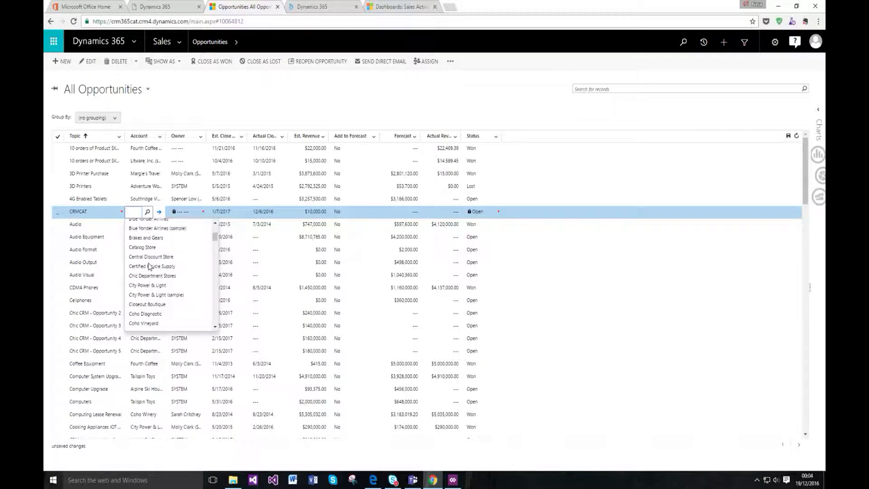
left_click(152, 249)
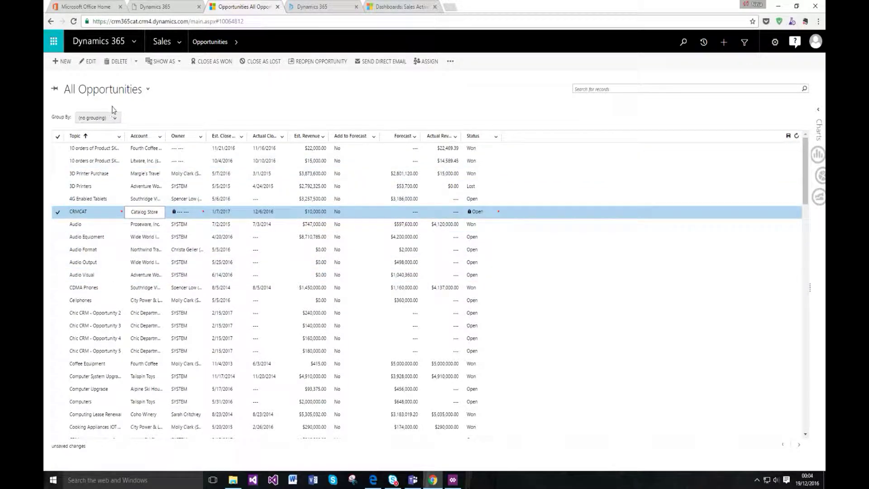
Switch to My Open Opportunities, open the crmcat record, and open its form editor.
left_click(108, 90)
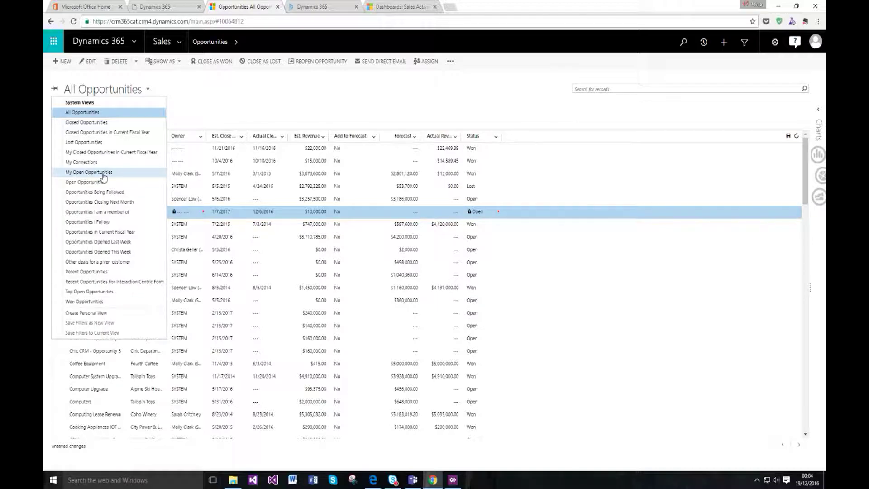
left_click(103, 173)
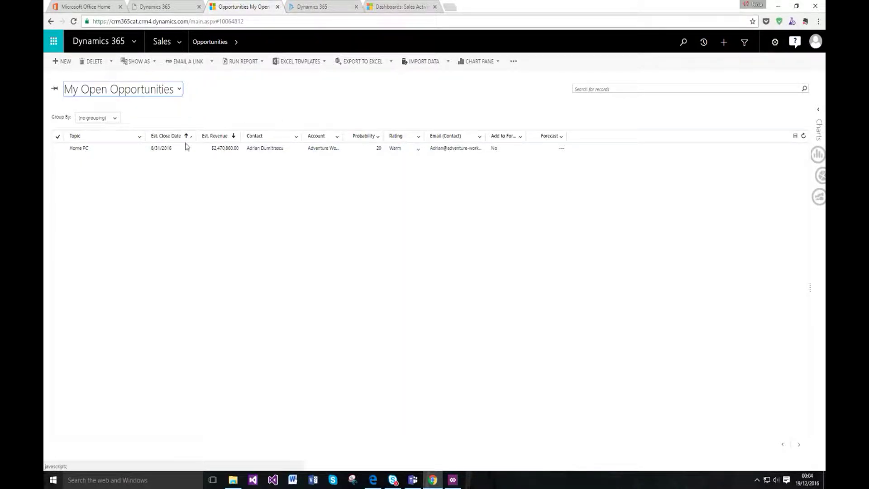
left_click(161, 150)
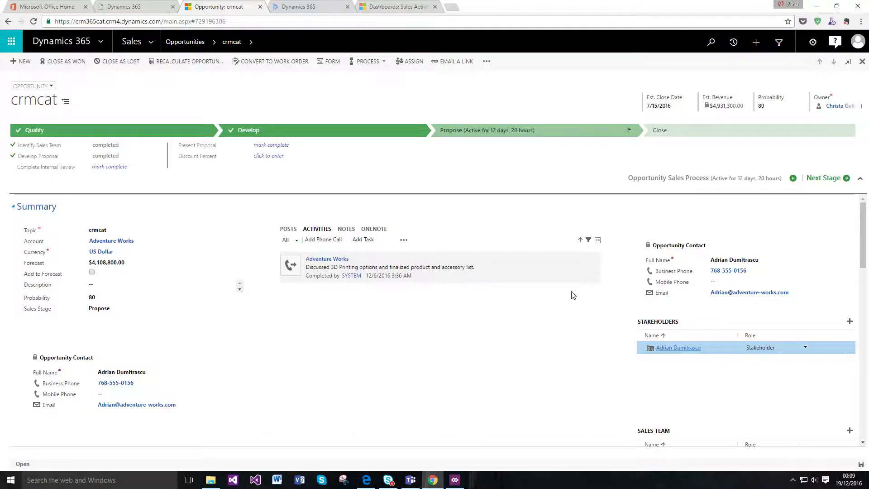
scroll(438, 265, "down", 1)
scroll(437, 262, "down", 8)
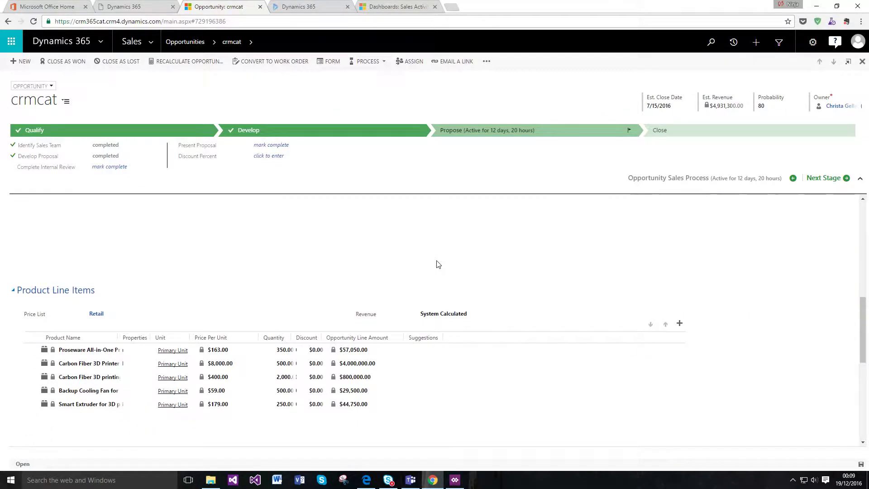
scroll(589, 298, "up", 3)
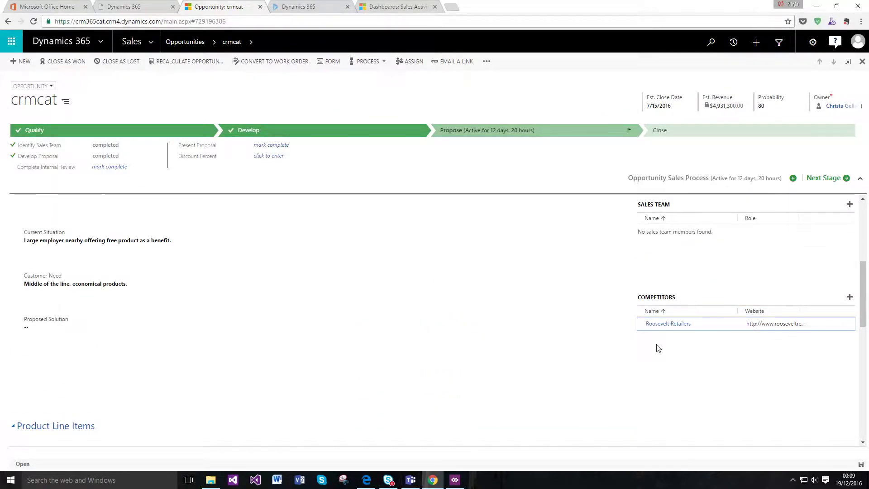
left_click(323, 62)
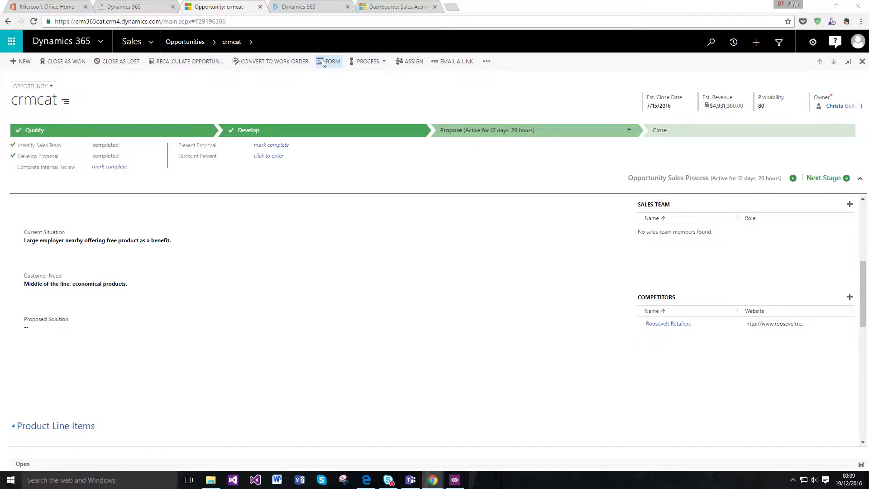
Add an Editable Grid control to the Competitors subgrid and enable it for Web.
left_click_drag(297, 63, 171, 70)
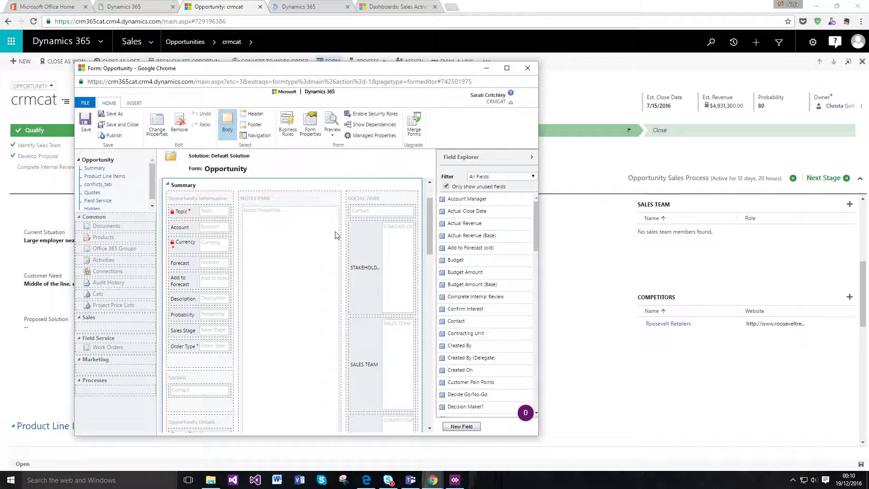
scroll(364, 249, "down", 4)
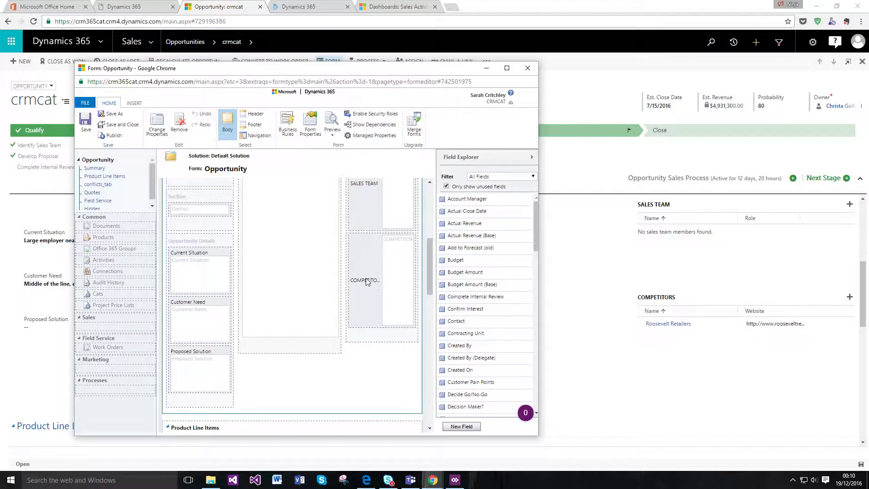
double_click(362, 277)
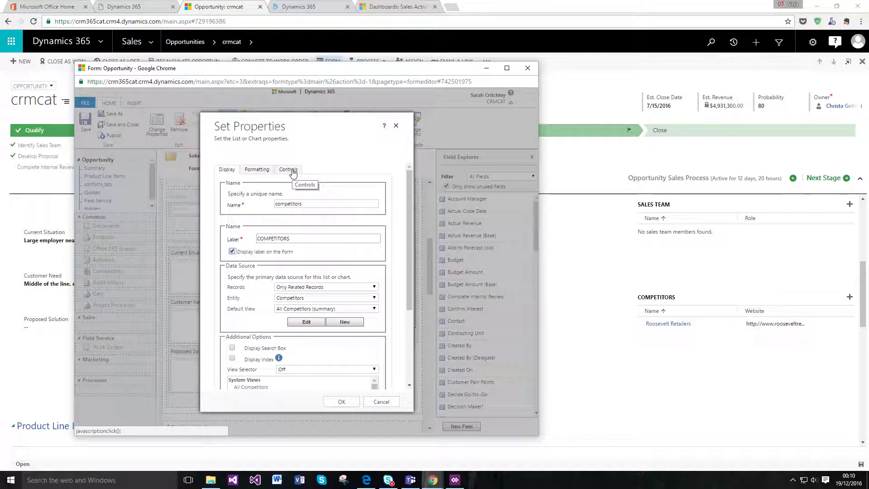
left_click(291, 170)
left_click(239, 213)
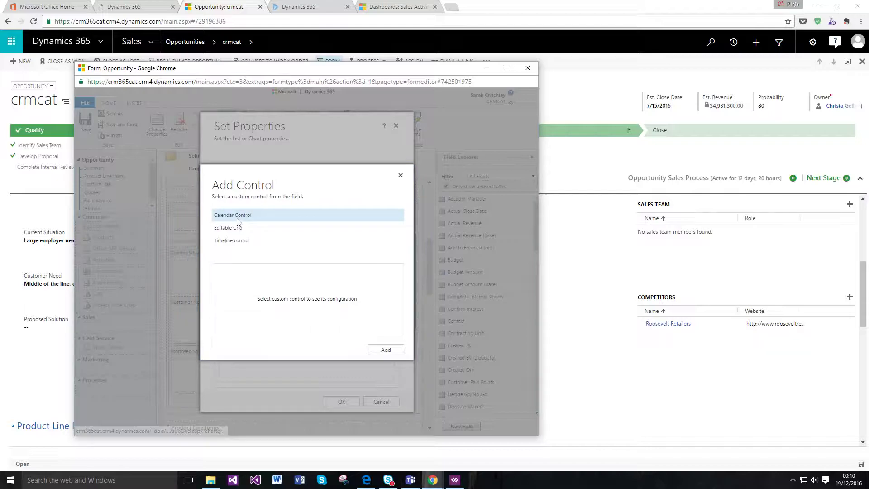
left_click(236, 230)
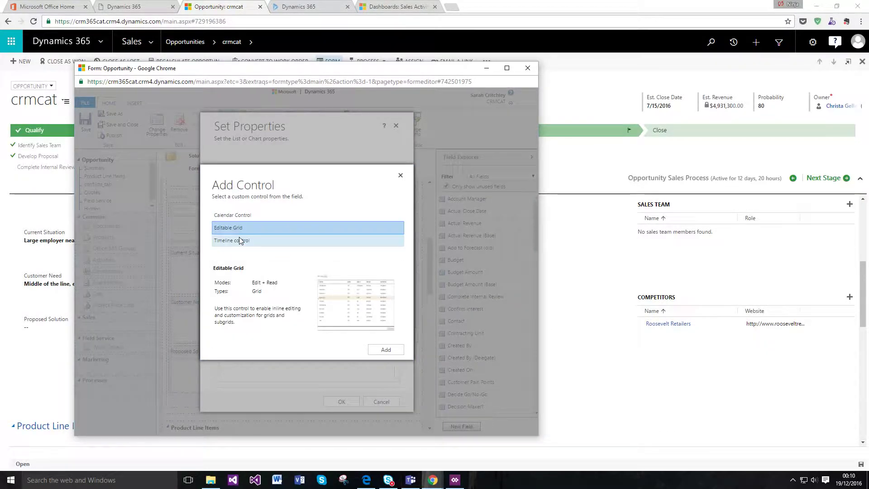
left_click(385, 350)
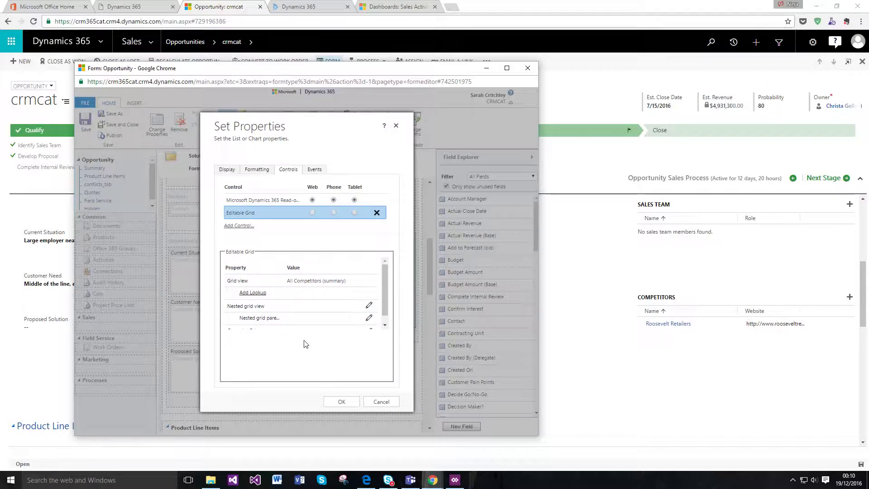
left_click(312, 213)
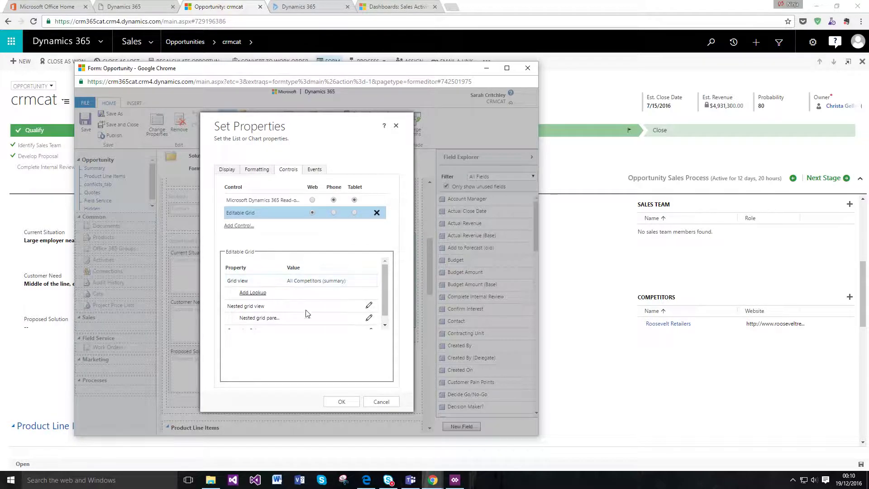
Confirm the subgrid properties, then save and publish the opportunity form.
left_click(342, 404)
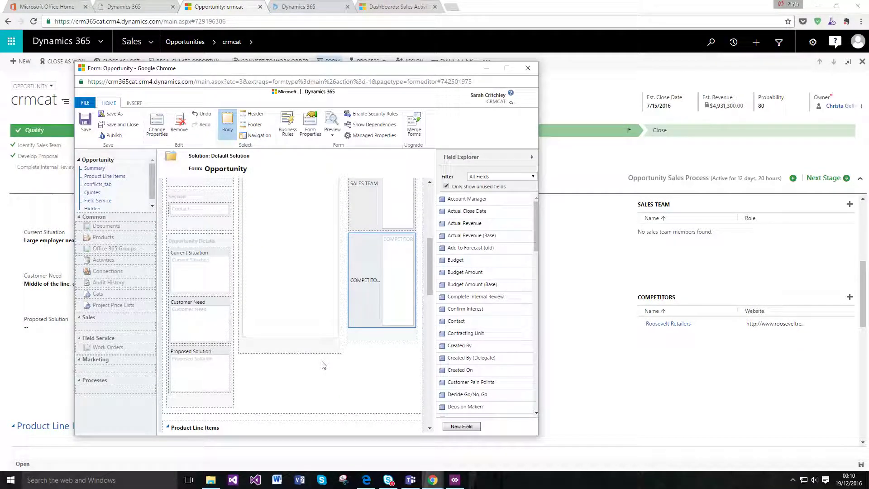
left_click(87, 129)
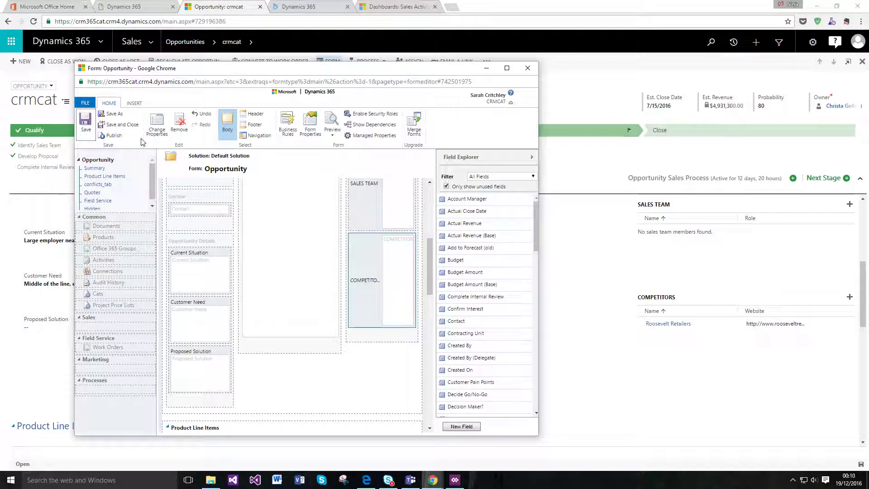
left_click(113, 135)
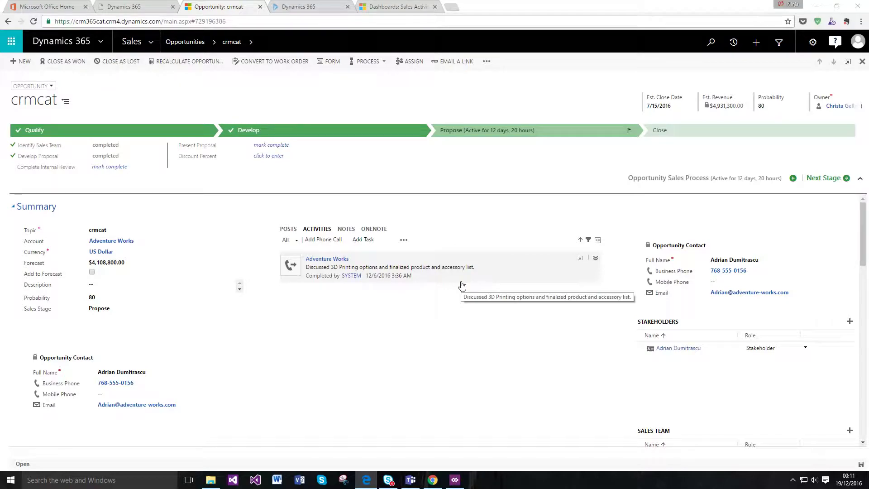
Rename competitor Roosevelt Retailers to 'Test Editable Grid' with website 'crmcat' and save it.
scroll(457, 285, "down", 10)
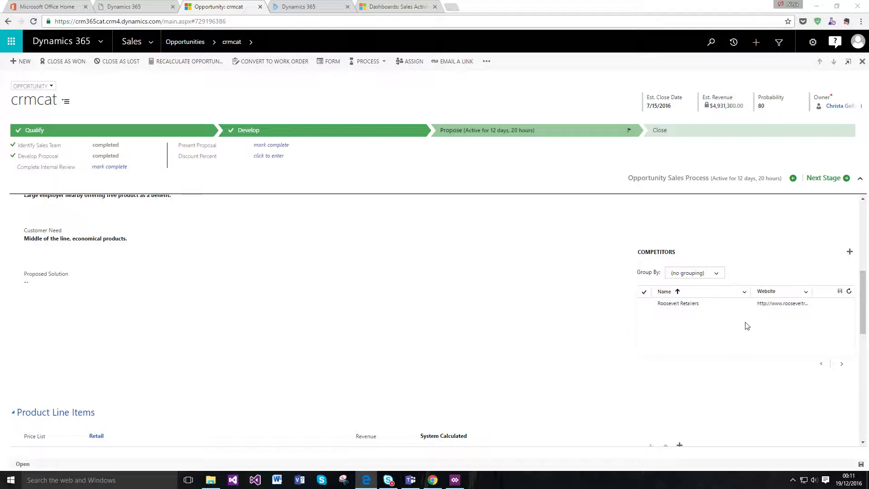
left_click(659, 308)
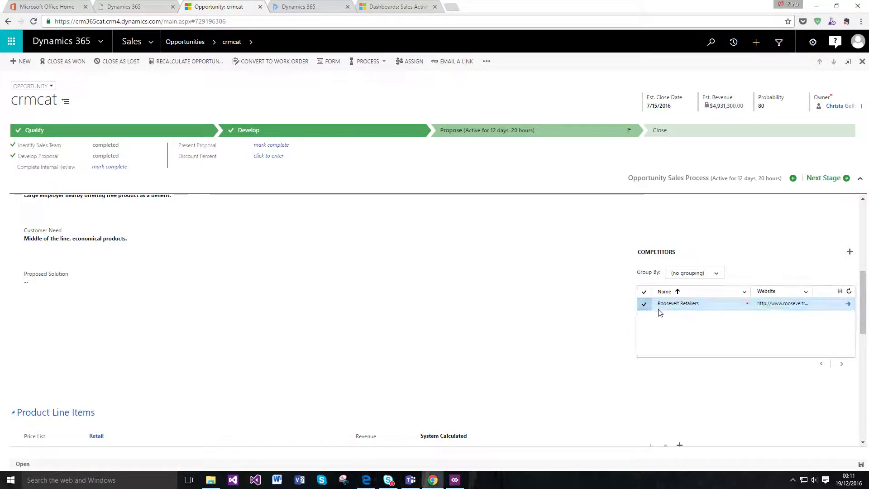
left_click(705, 305)
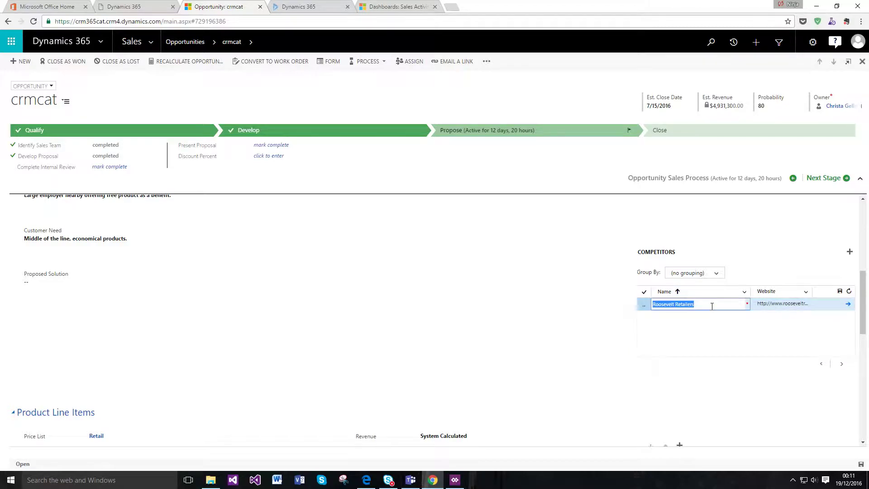
type("Test Editable Grid")
left_click(755, 304)
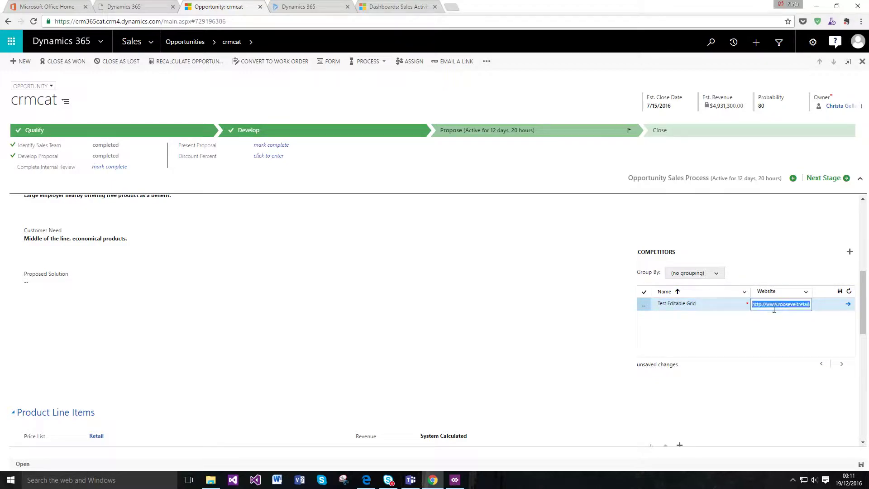
type("crmcat")
key("Tab")
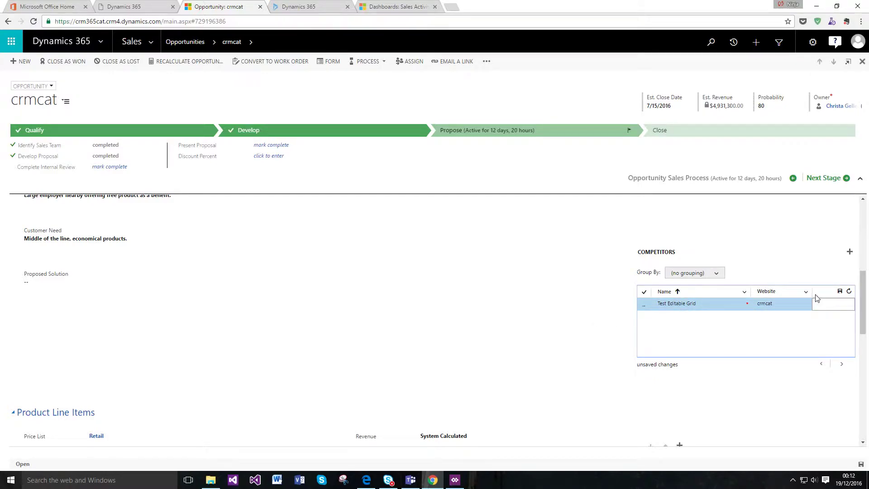
left_click(840, 292)
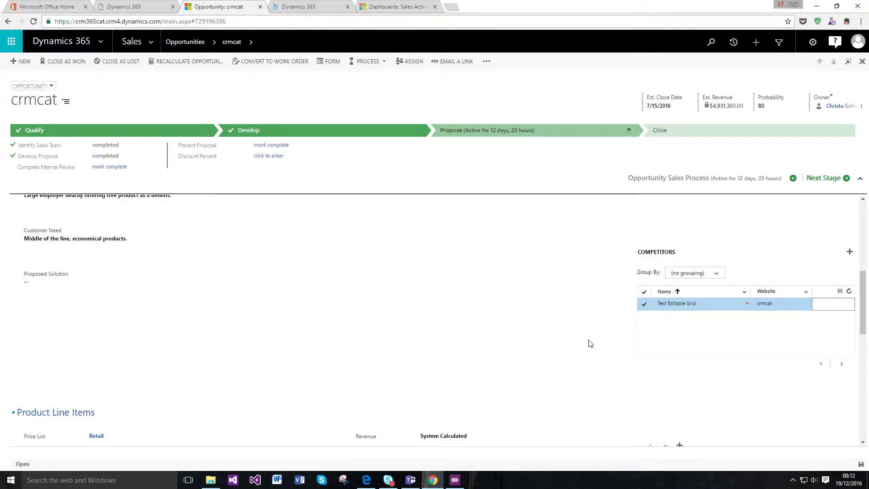